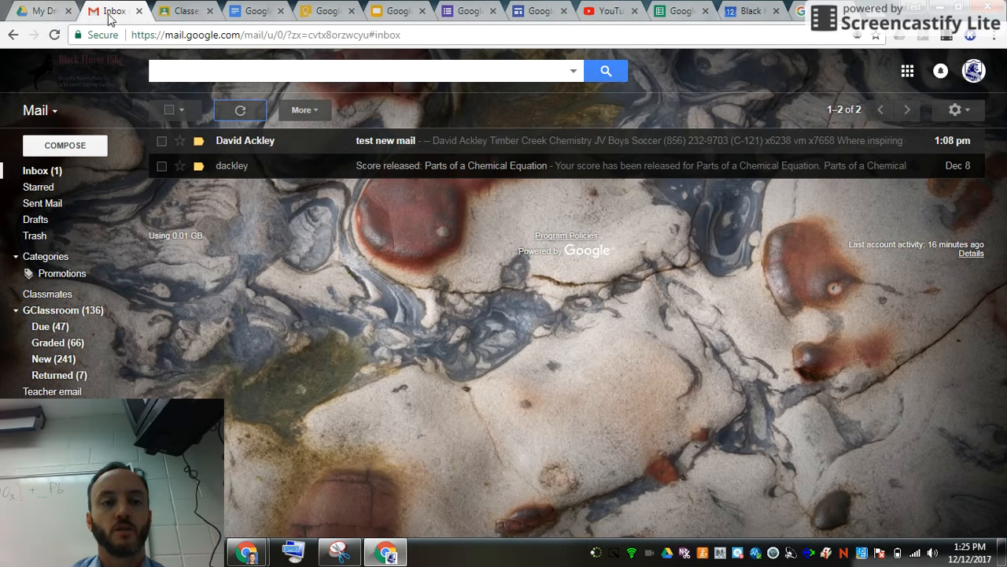
Reorder the browser tabs so that the Inbox comes first, ahead of My Drive
{"action": "left_click_drag", "start_coordinate": [105, 11], "coordinate": [113, 58]}
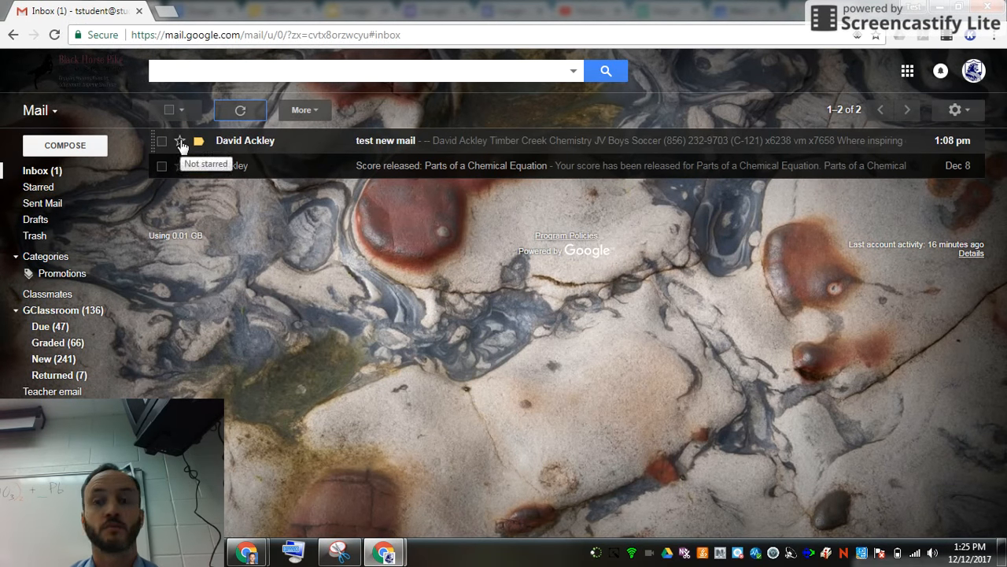
{"action": "left_click_drag", "start_coordinate": [106, 15], "coordinate": [63, 11]}
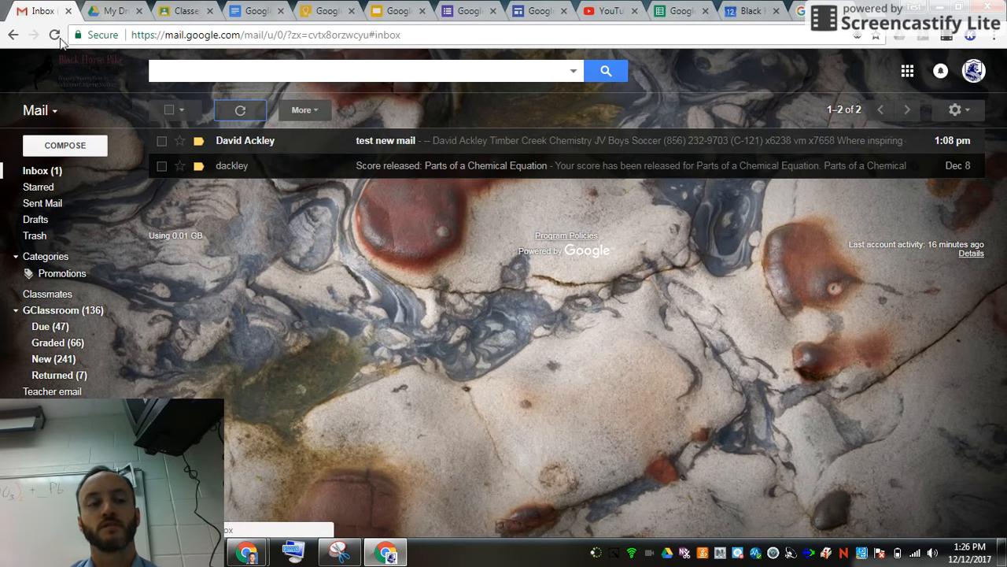
Open the GClassroom label and view its "Lab Chemistry A 3rd period 17-18" class invitation and "Copy of Regents Chemistry Mid-term" assignment message
{"action": "left_click", "coordinate": [83, 317]}
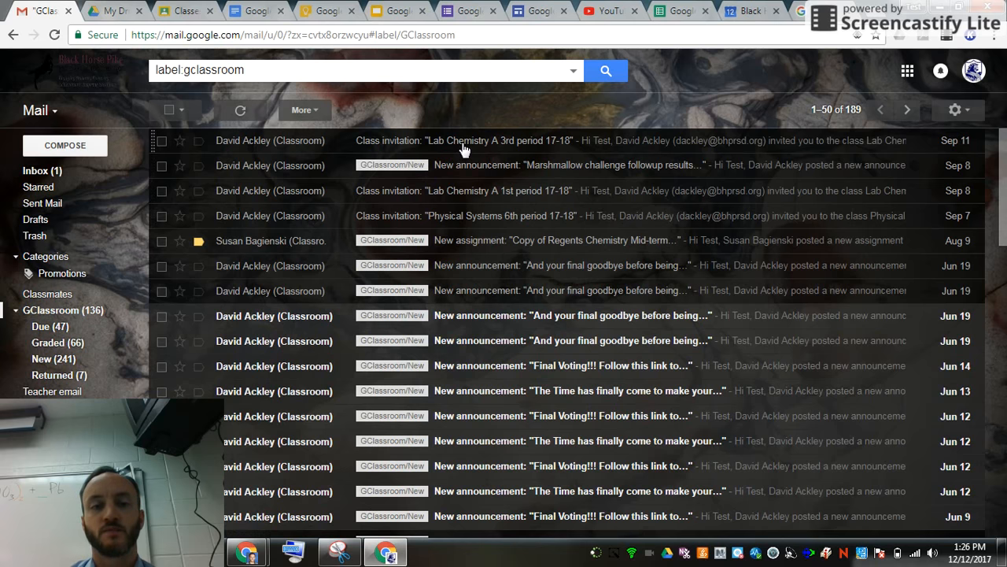
{"action": "left_click", "coordinate": [465, 150]}
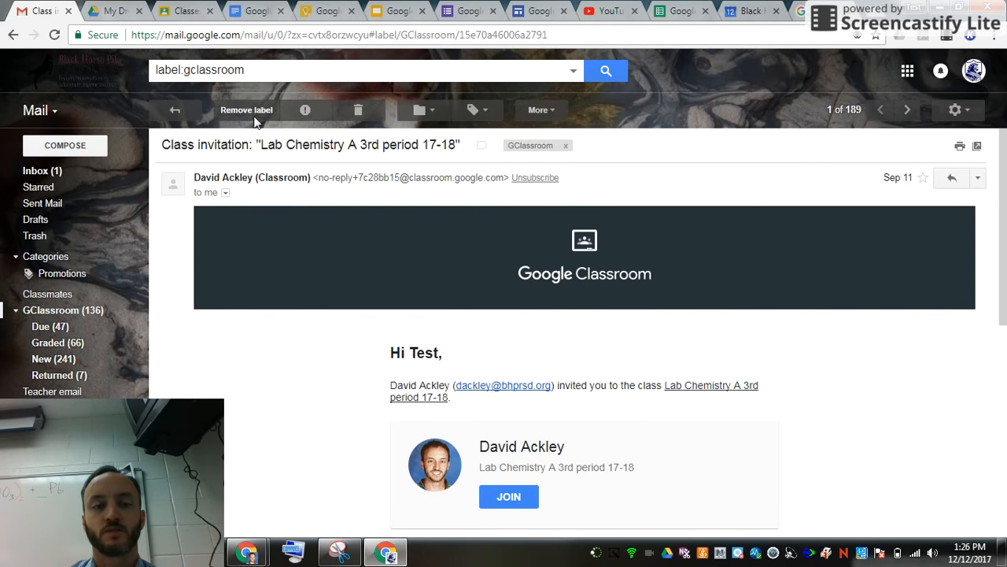
{"action": "left_click", "coordinate": [174, 110]}
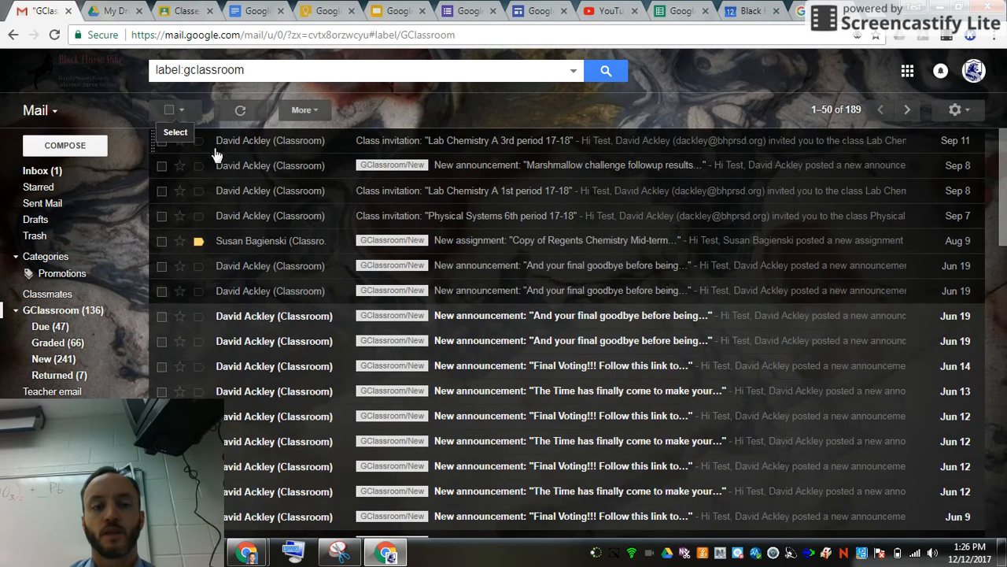
{"action": "left_click", "coordinate": [254, 167]}
{"action": "left_click", "coordinate": [184, 109]}
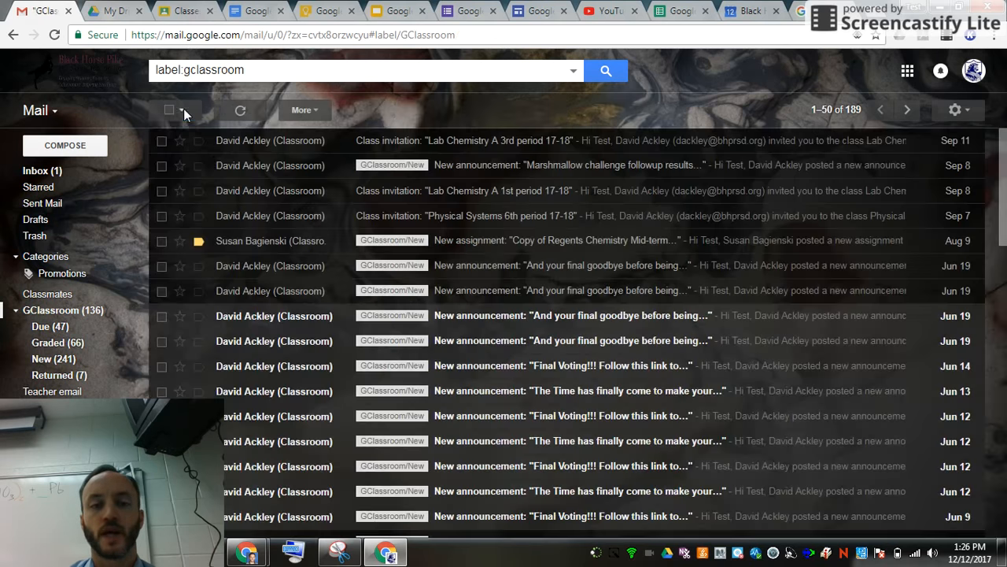
{"action": "left_click", "coordinate": [257, 234]}
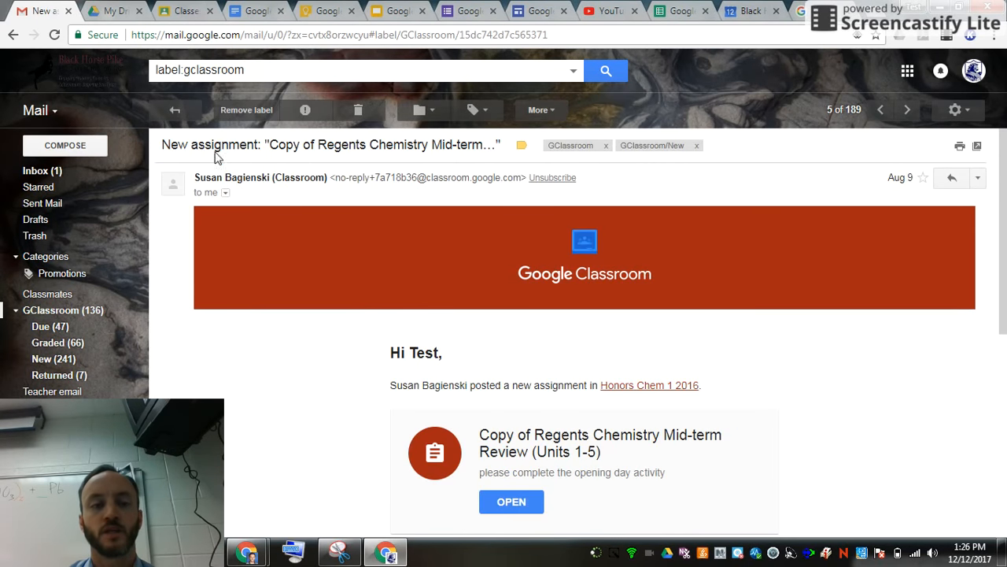
{"action": "left_click", "coordinate": [171, 109]}
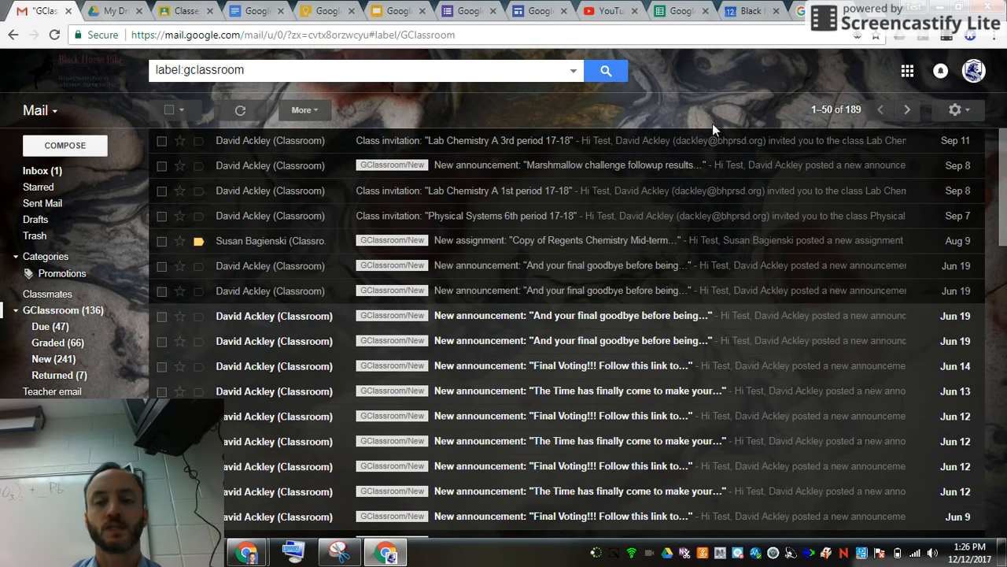
Open the mail settings and display the Labs section with its experimental features
{"action": "left_click", "coordinate": [957, 112]}
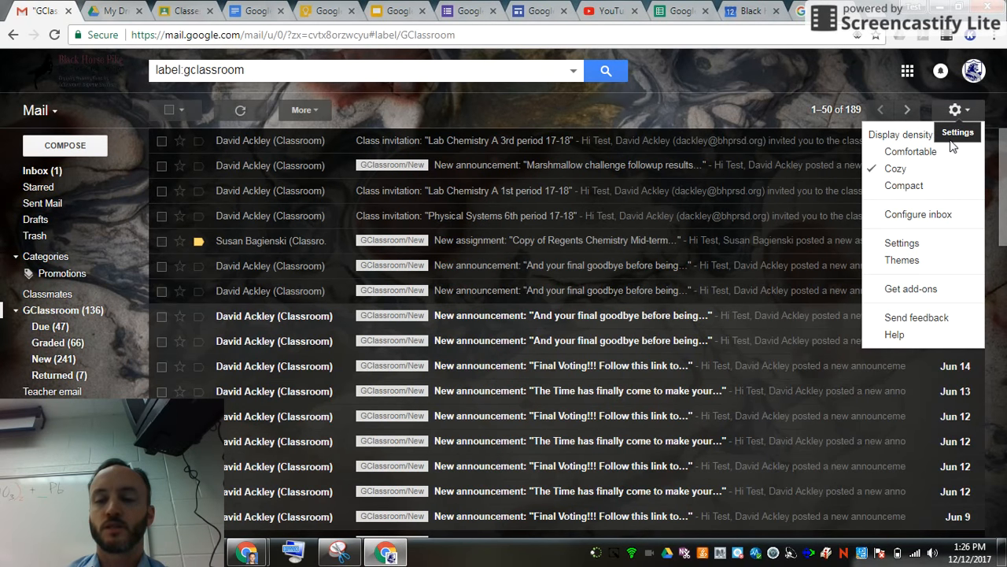
{"action": "left_click", "coordinate": [902, 243]}
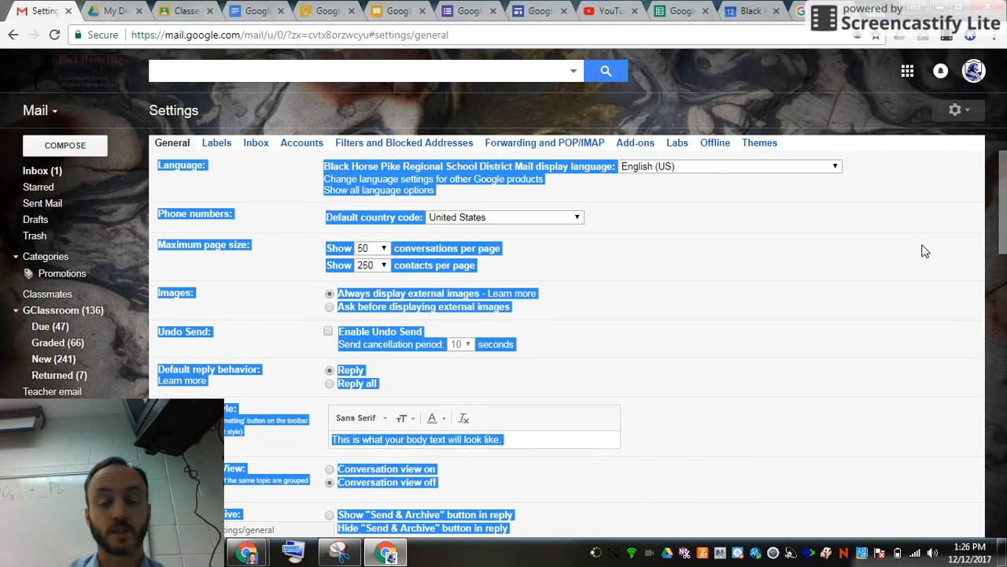
{"action": "left_click", "coordinate": [840, 262]}
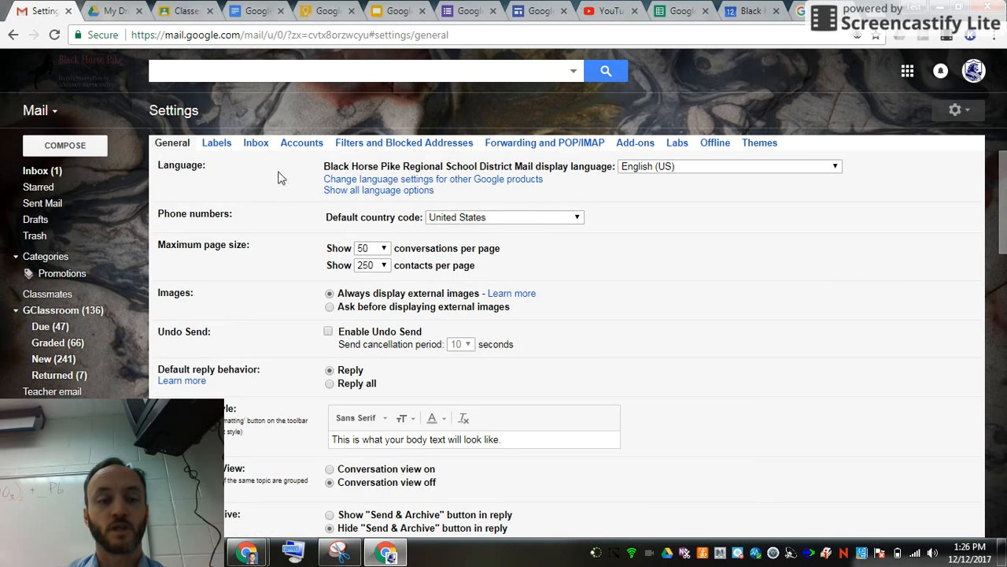
{"action": "scroll", "coordinate": [316, 301], "scroll_direction": "down", "scroll_amount": 8}
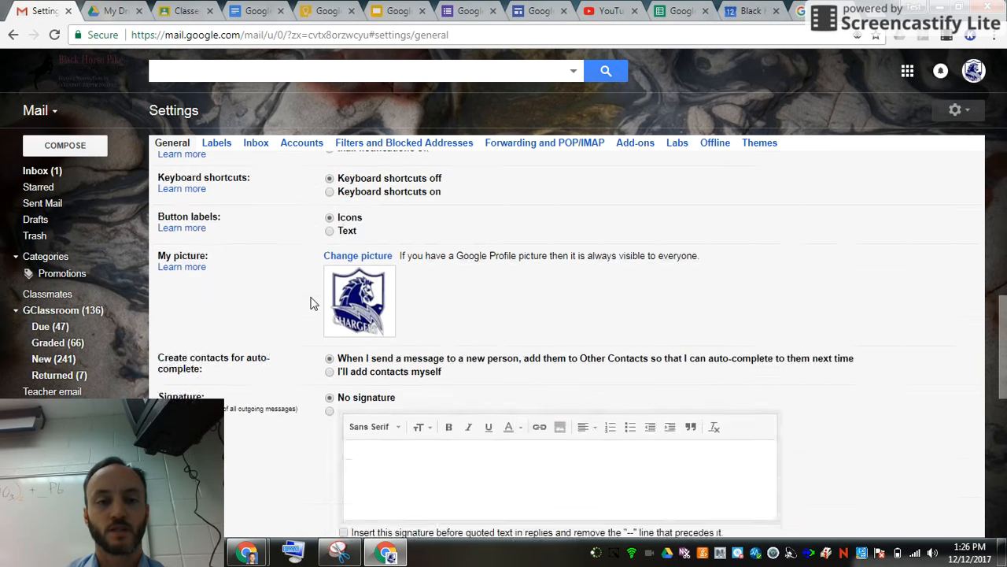
{"action": "scroll", "coordinate": [311, 301], "scroll_direction": "up", "scroll_amount": 8}
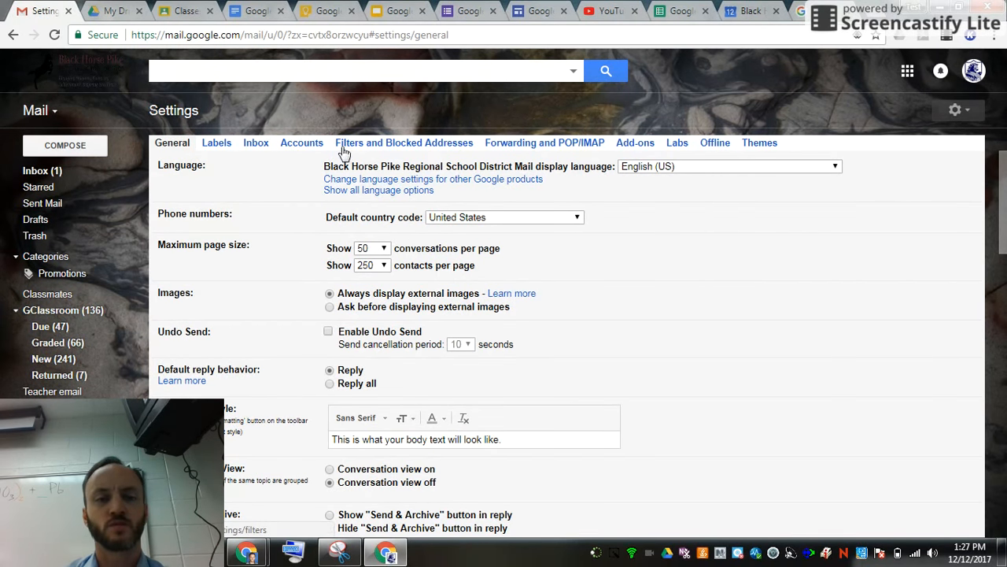
{"action": "left_click", "coordinate": [678, 149]}
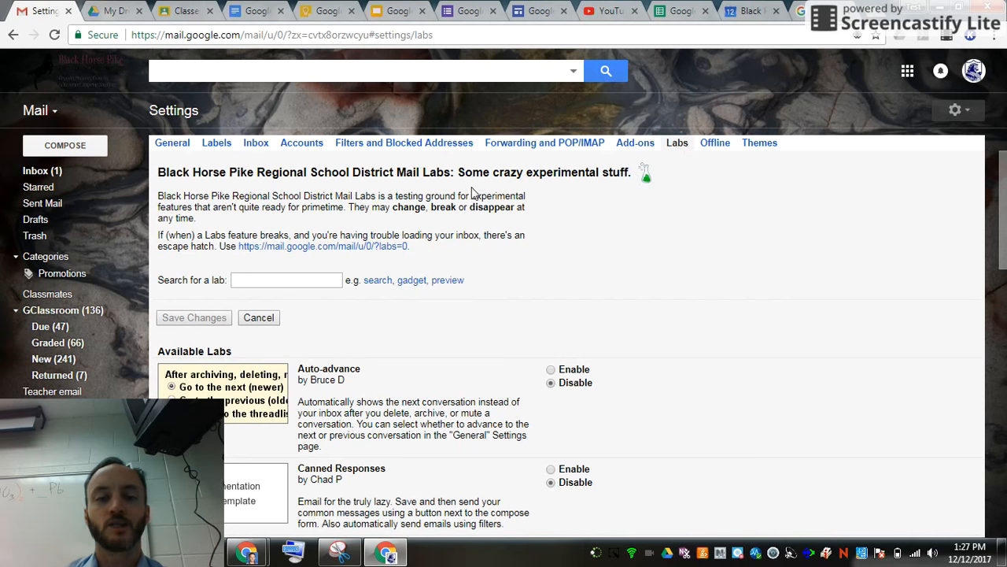
Enable the Preview Pane and Unread message icon labs and save the changes
{"action": "key", "text": "ctrl+plus"}
{"action": "key", "text": "ctrl+plus"}
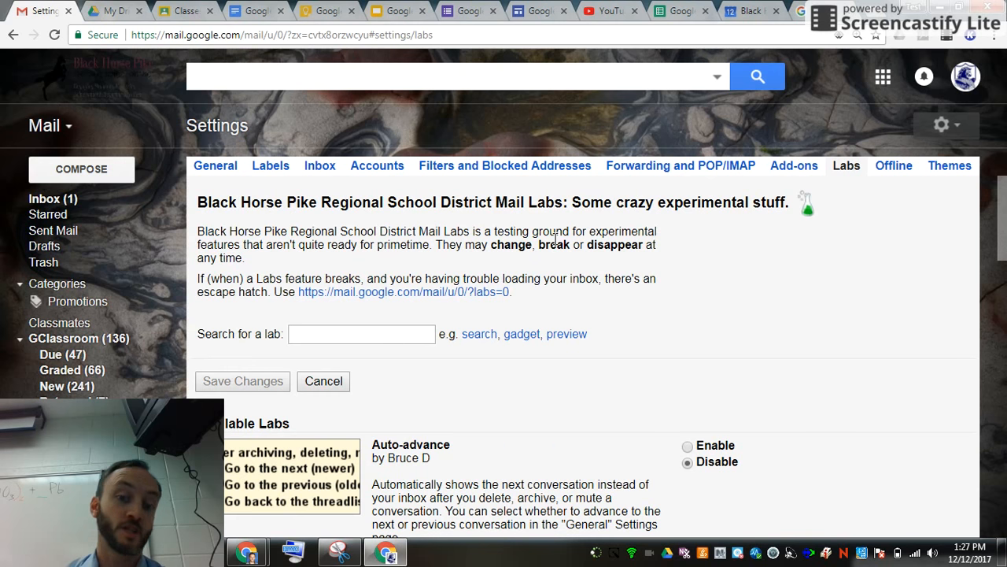
{"action": "middle_click", "coordinate": [556, 239]}
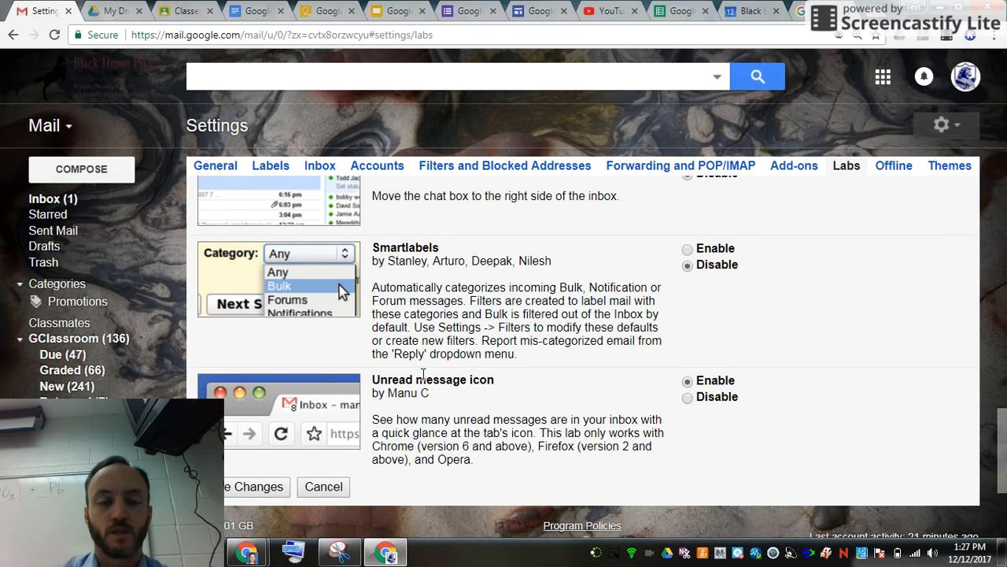
{"action": "scroll", "coordinate": [422, 375], "scroll_direction": "up", "scroll_amount": 3}
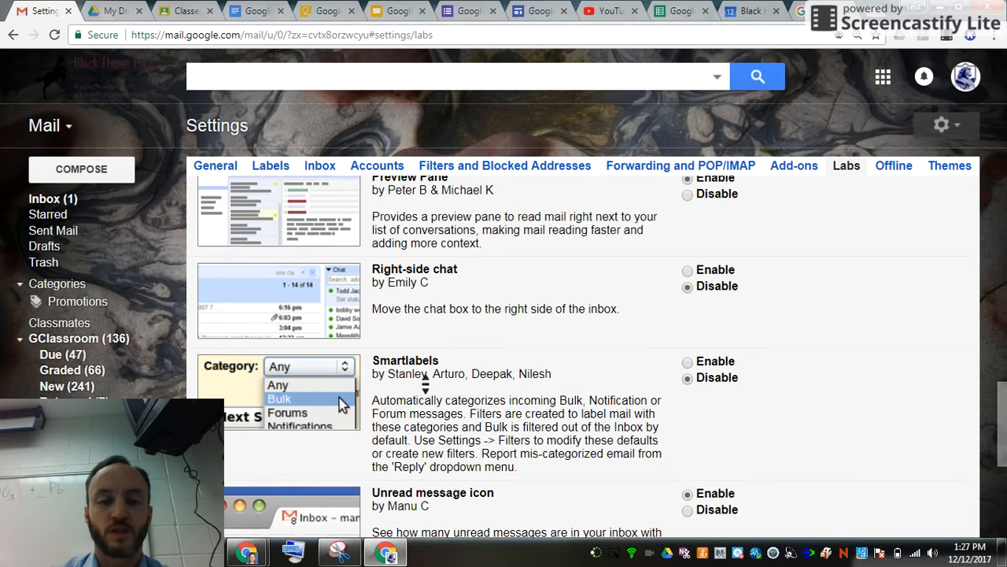
{"action": "scroll", "coordinate": [426, 383], "scroll_direction": "up", "scroll_amount": 1}
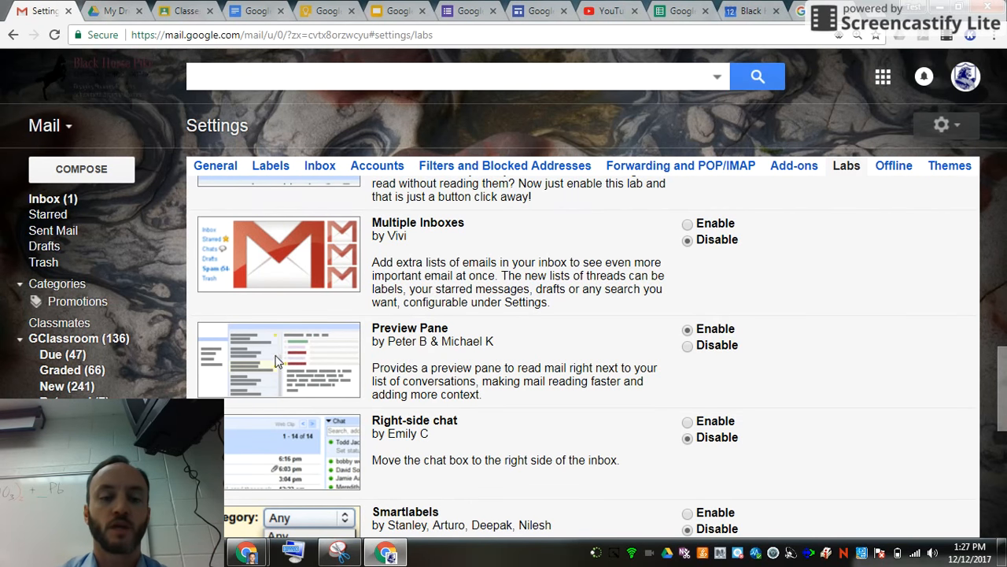
{"action": "scroll", "coordinate": [425, 362], "scroll_direction": "down", "scroll_amount": 6}
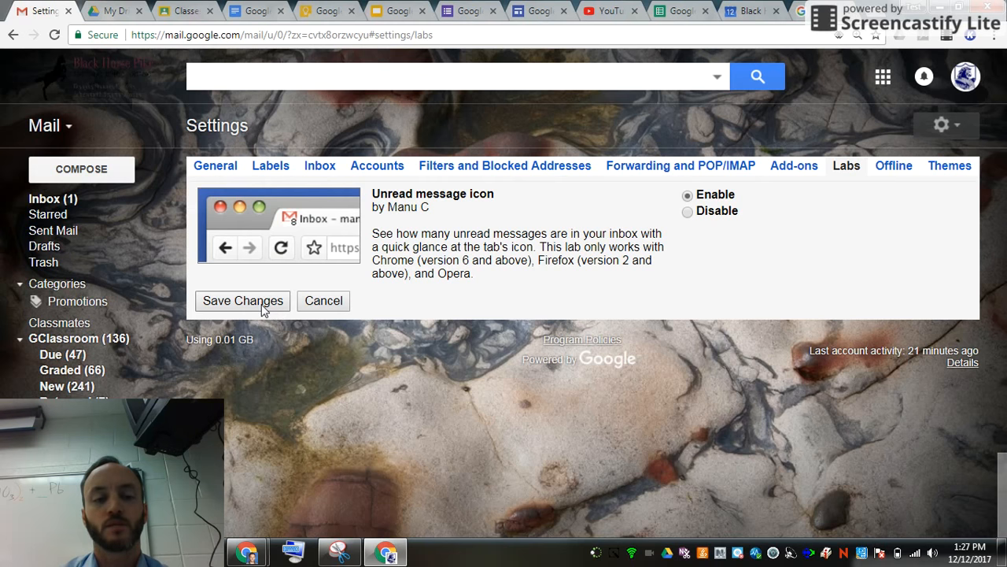
{"action": "left_click", "coordinate": [263, 307]}
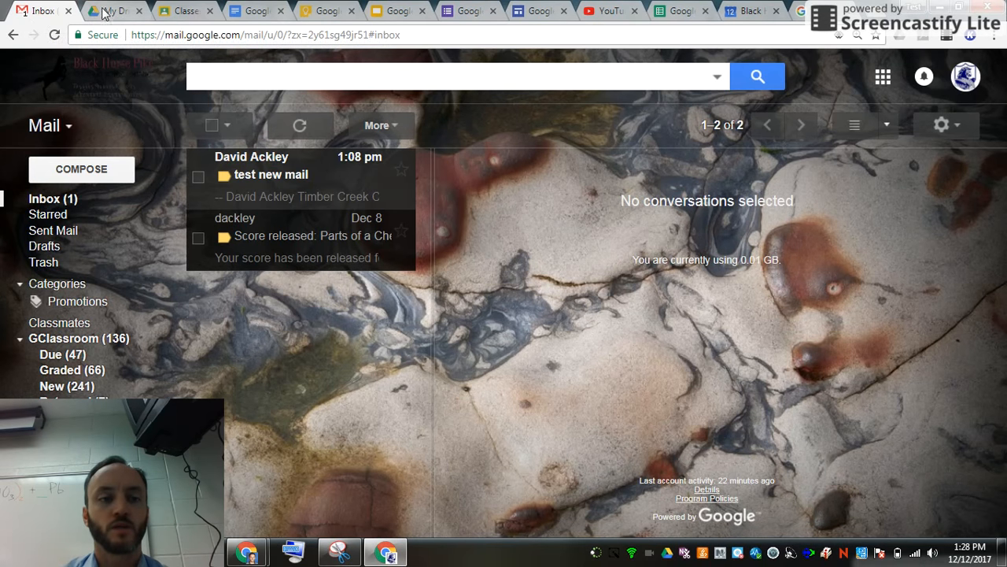
Visit the open Classroom, Slides and Forms pages to check the mail tab's unread icon from them, and return to the inbox
{"action": "left_click", "coordinate": [181, 12]}
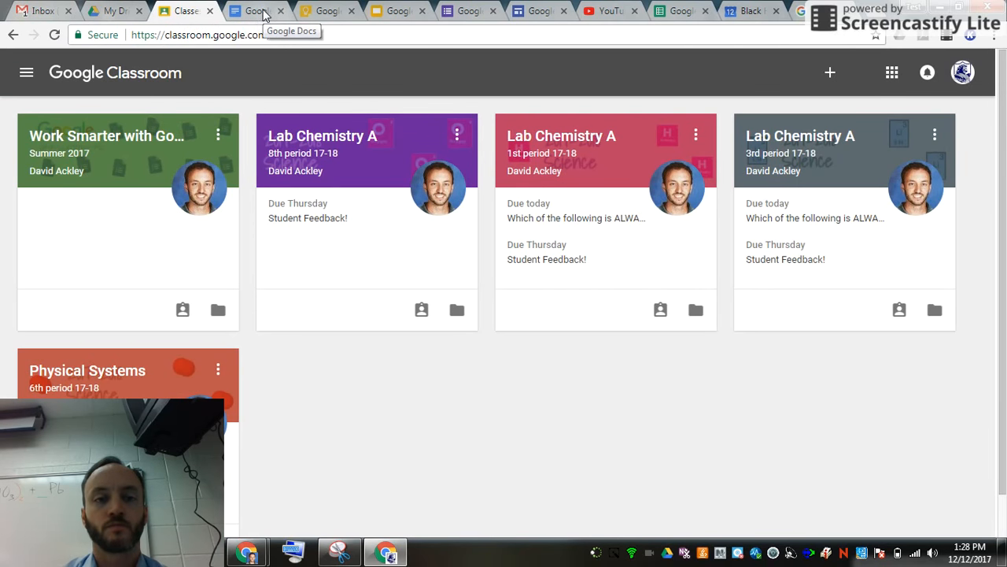
{"action": "left_click", "coordinate": [321, 14]}
{"action": "left_click", "coordinate": [388, 12]}
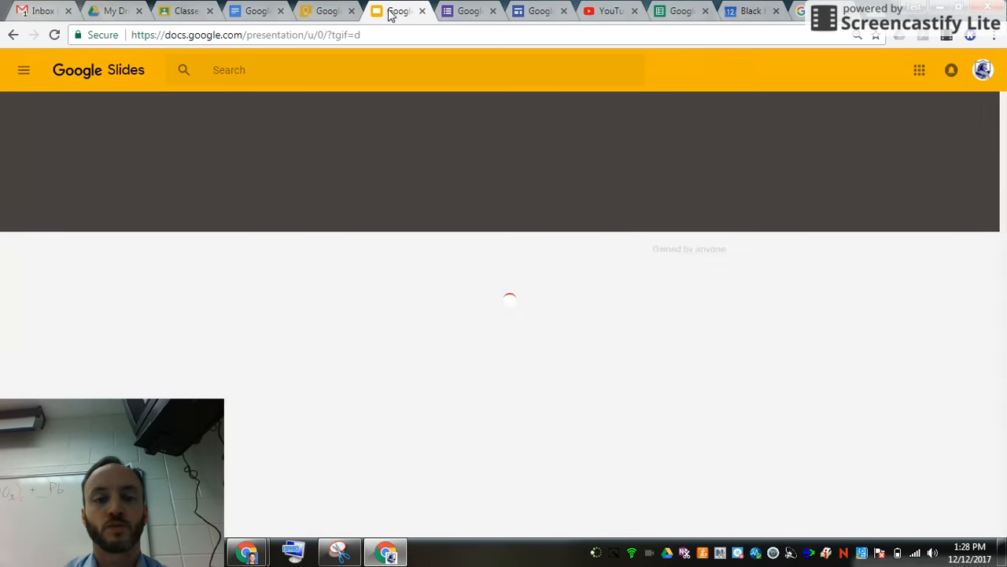
{"action": "left_click", "coordinate": [466, 12]}
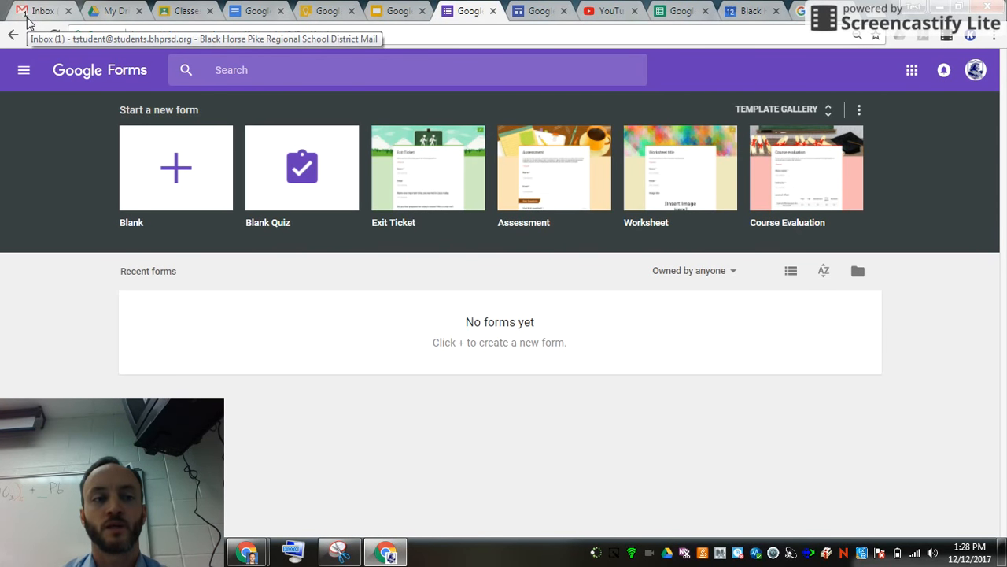
{"action": "left_click", "coordinate": [54, 18]}
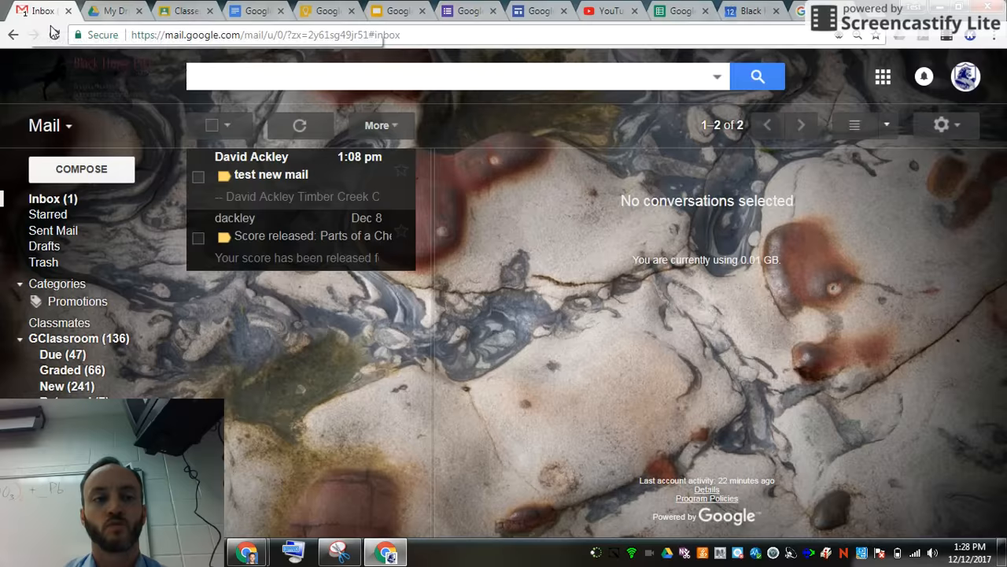
{"action": "mouse_move", "coordinate": [50, 26]}
{"action": "left_mouse_down"}
{"action": "mouse_move", "coordinate": [56, 38]}
{"action": "mouse_move", "coordinate": [63, 17]}
{"action": "mouse_move", "coordinate": [45, 19]}
{"action": "left_mouse_up"}
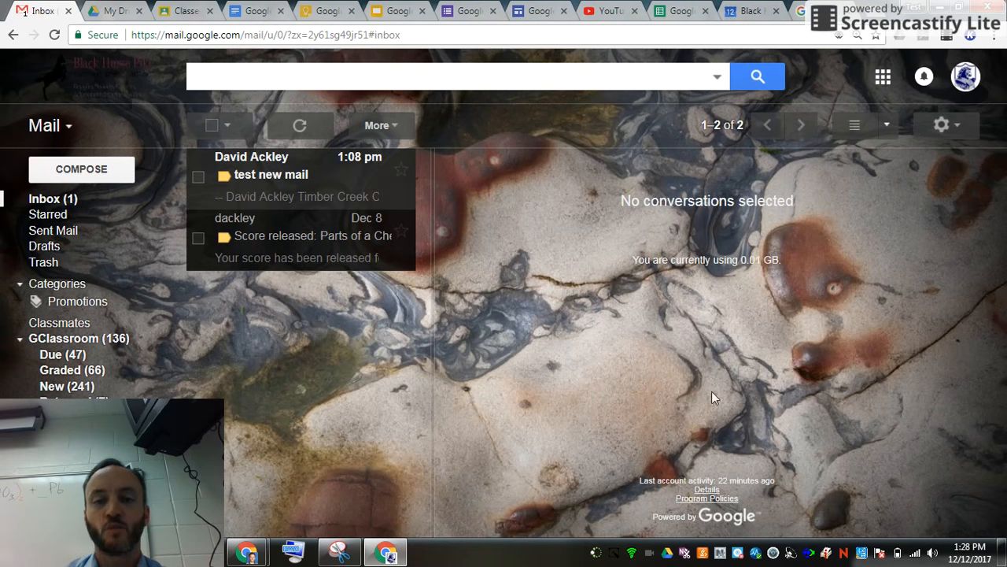
View the "test new mail" and "Score released: Parts of a Chemical Equation" messages in the preview pane beside the inbox list
{"action": "left_click", "coordinate": [302, 196]}
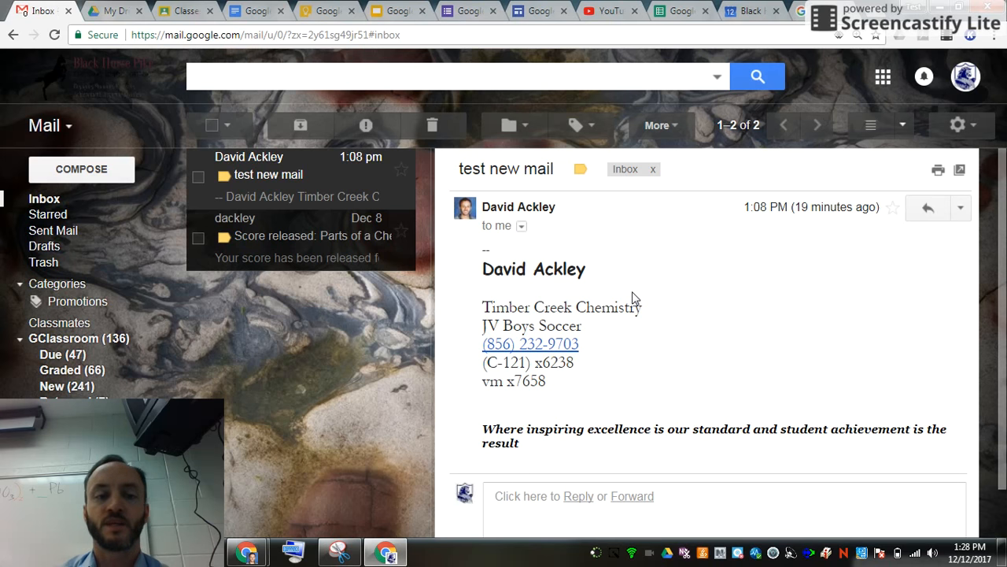
{"action": "left_click", "coordinate": [310, 244]}
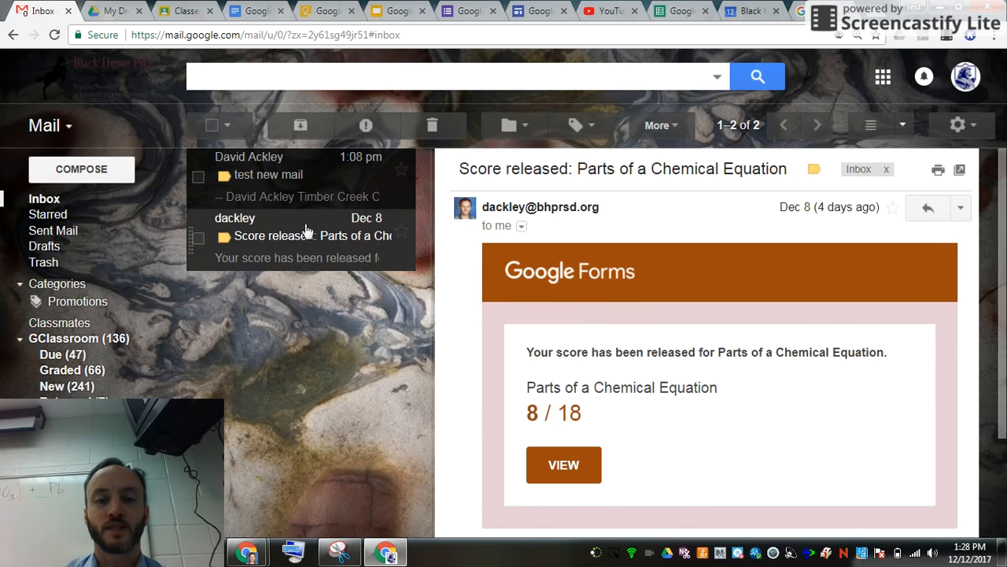
{"action": "left_click", "coordinate": [288, 184]}
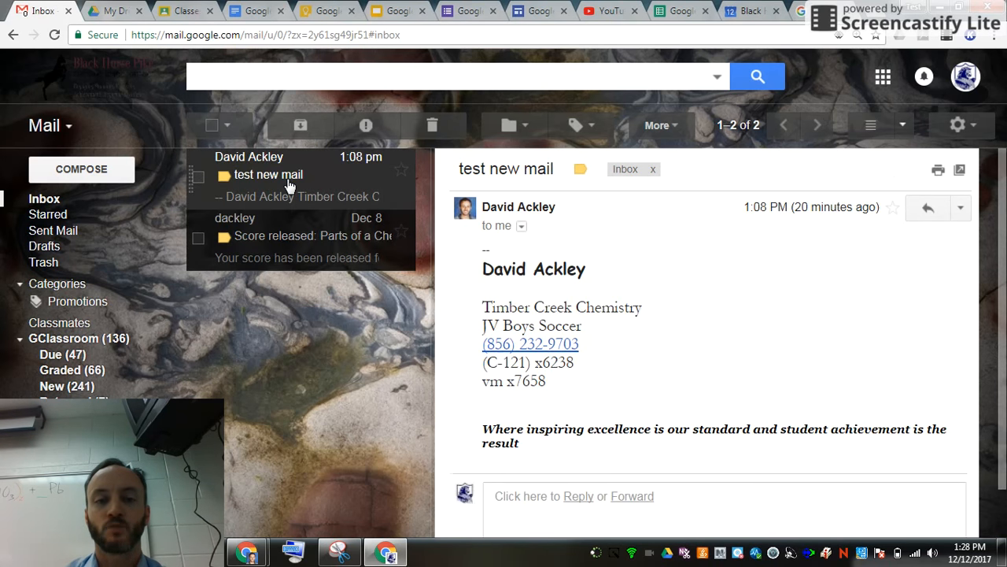
{"action": "left_click", "coordinate": [291, 236]}
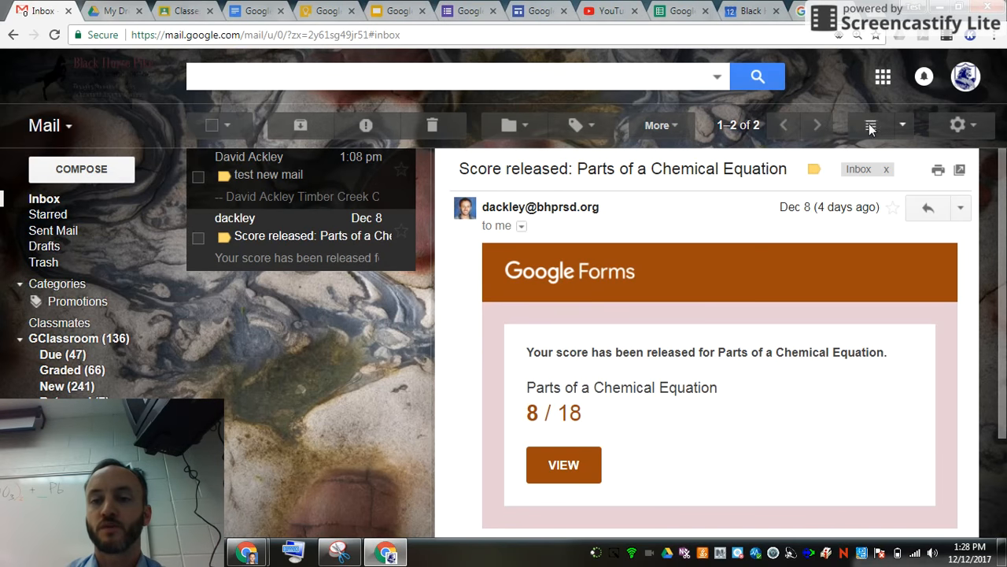
Change the preview pane layout to Horizontal Split and show the "test new mail" message in it
{"action": "left_click", "coordinate": [904, 125]}
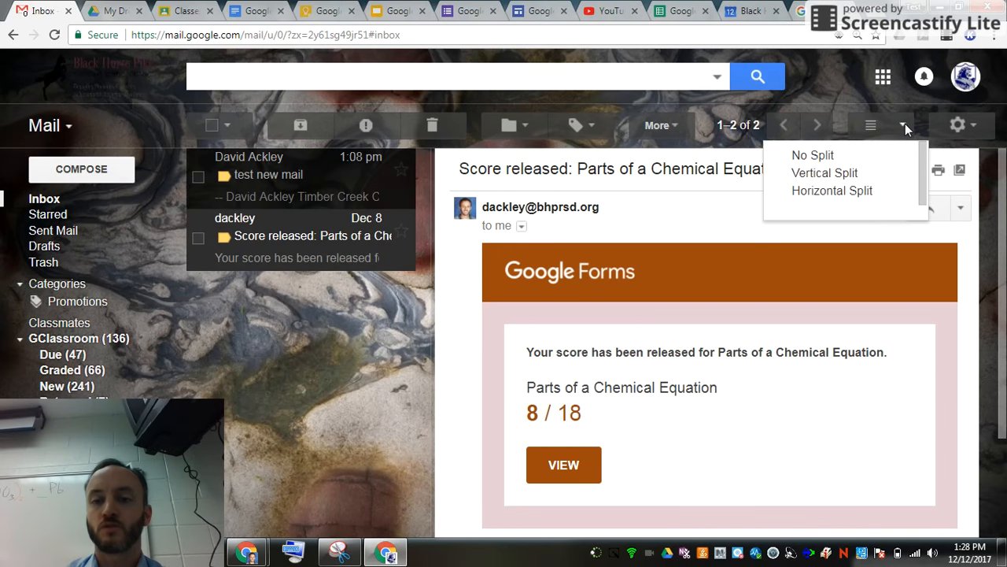
{"action": "left_click", "coordinate": [875, 190]}
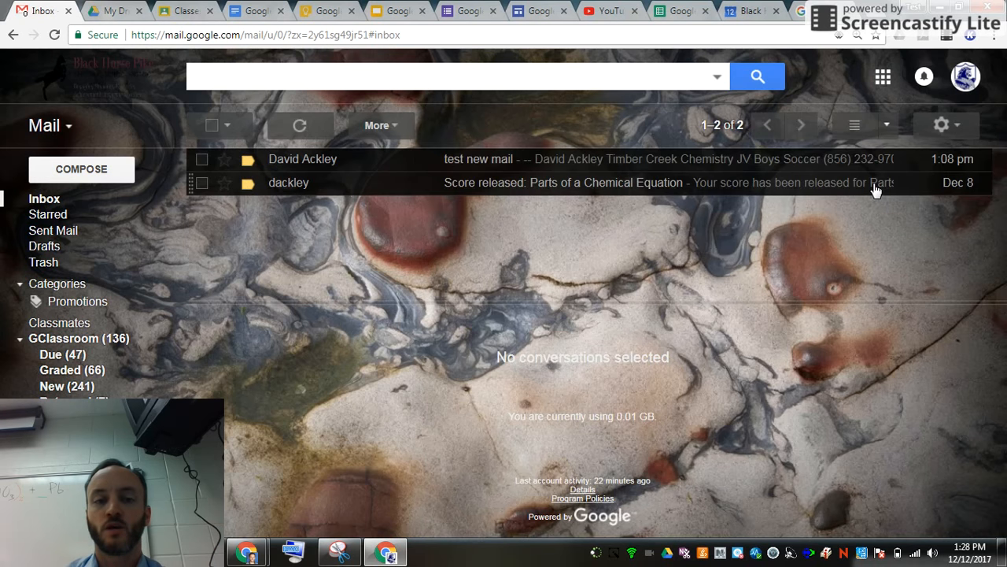
{"action": "left_click", "coordinate": [635, 166]}
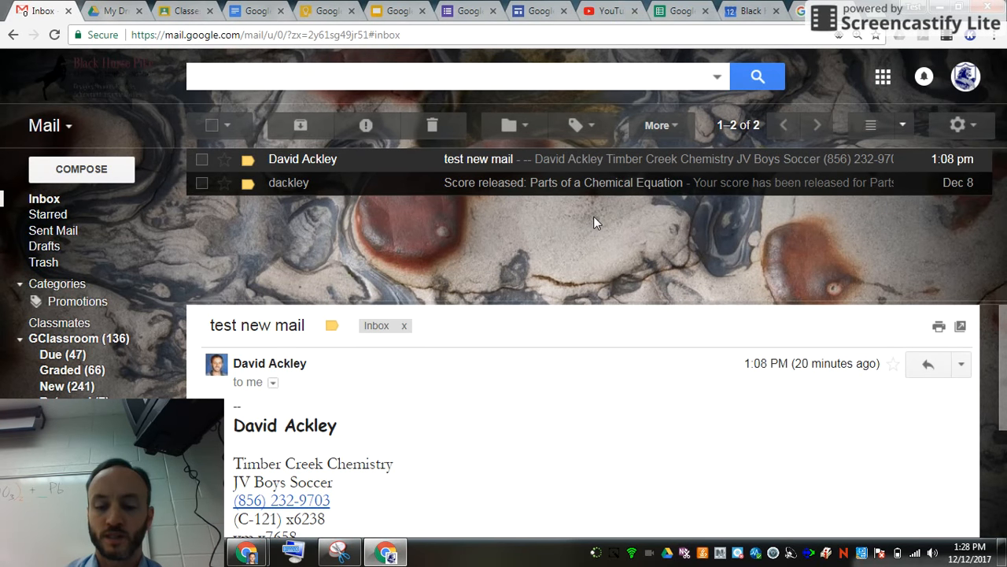
Show the "Score released: Parts of a Chemical Equation" message in the horizontal preview pane and make the pane slightly taller
{"action": "key", "text": "ctrl+minus"}
{"action": "key", "text": "ctrl+minus"}
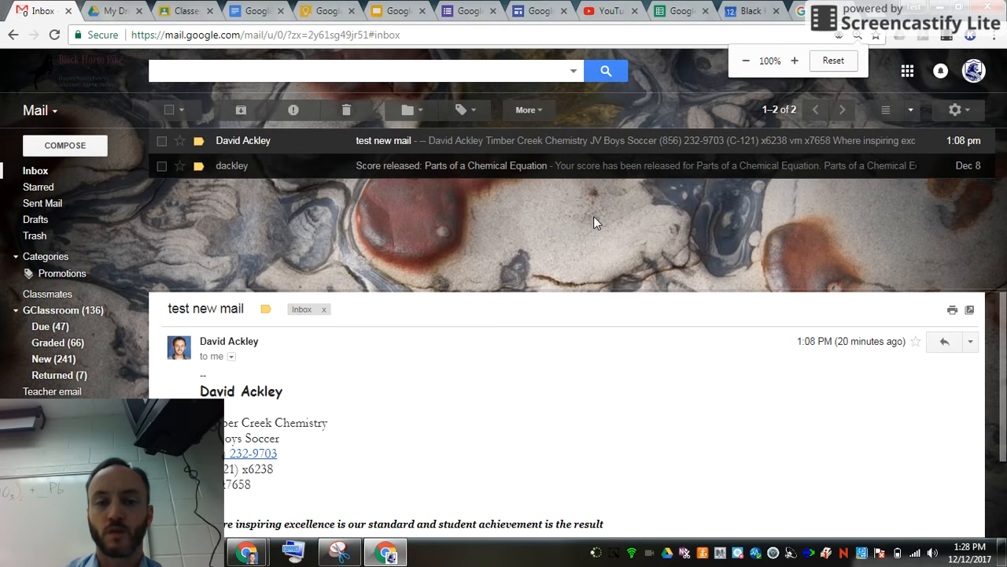
{"action": "left_click", "coordinate": [476, 168]}
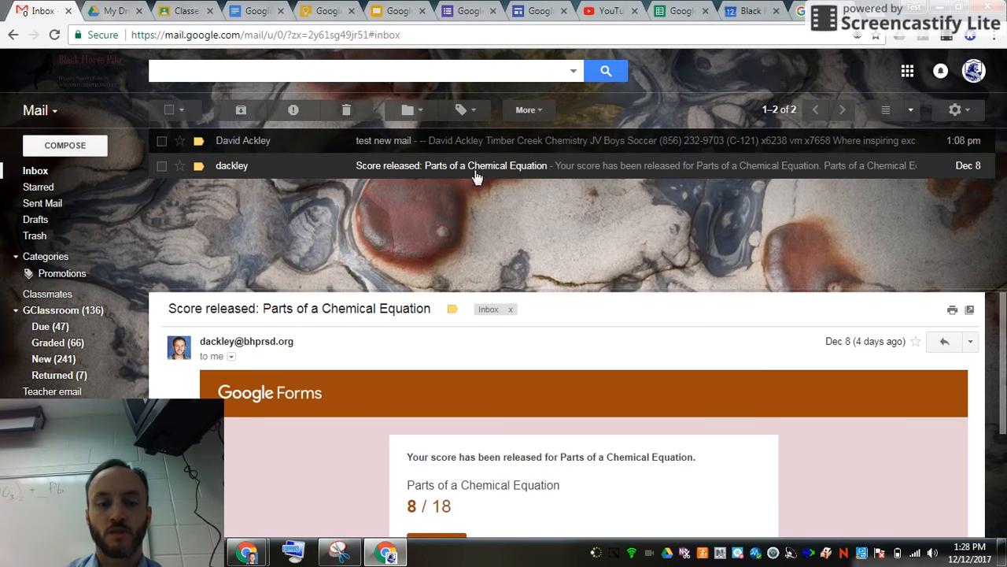
{"action": "left_click_drag", "start_coordinate": [497, 291], "coordinate": [487, 271]}
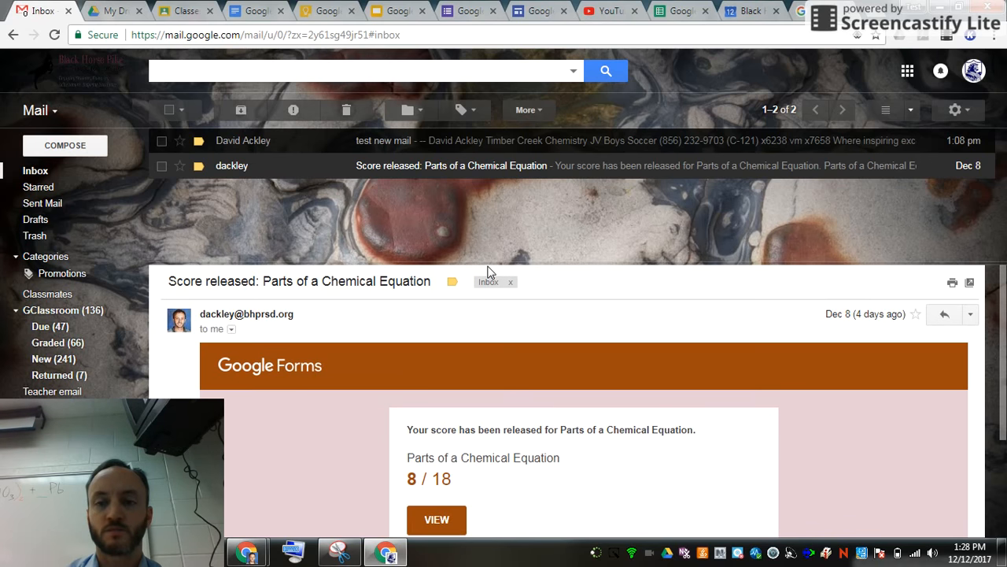
Toggle the inbox's split pane mode off and back on, and choose the Horizontal Split layout
{"action": "left_click", "coordinate": [891, 108]}
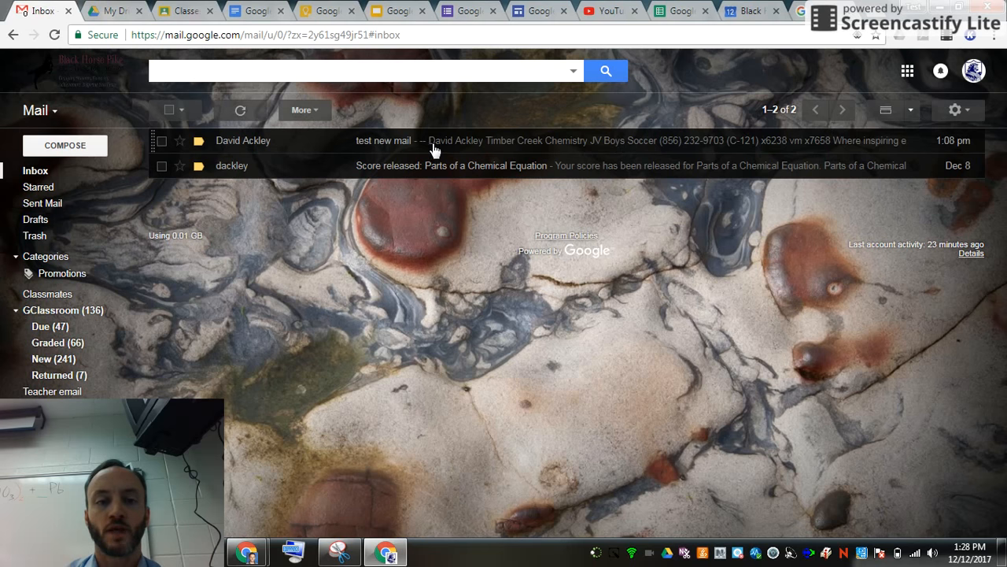
{"action": "left_click", "coordinate": [887, 110]}
{"action": "left_click", "coordinate": [910, 110]}
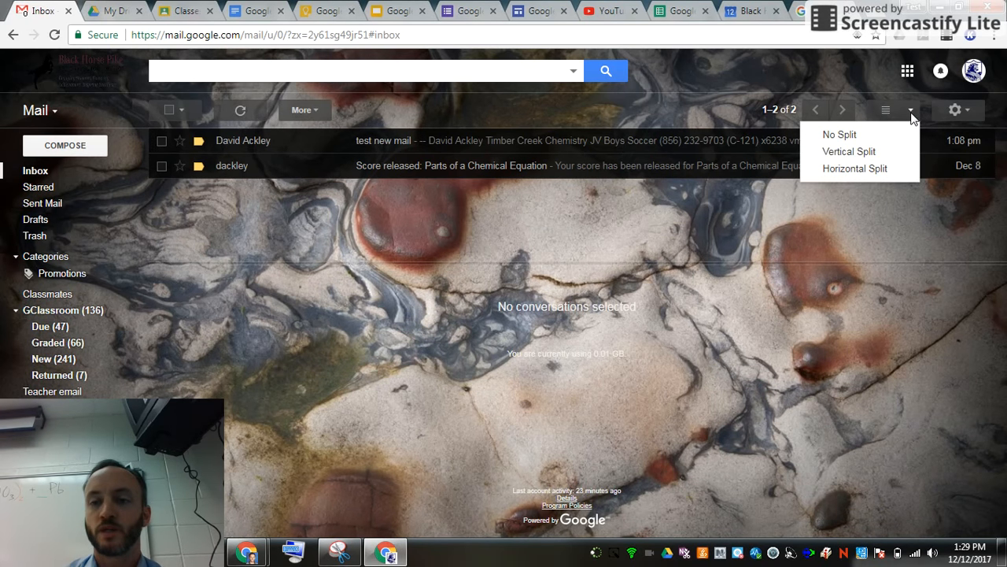
{"action": "left_click", "coordinate": [885, 169]}
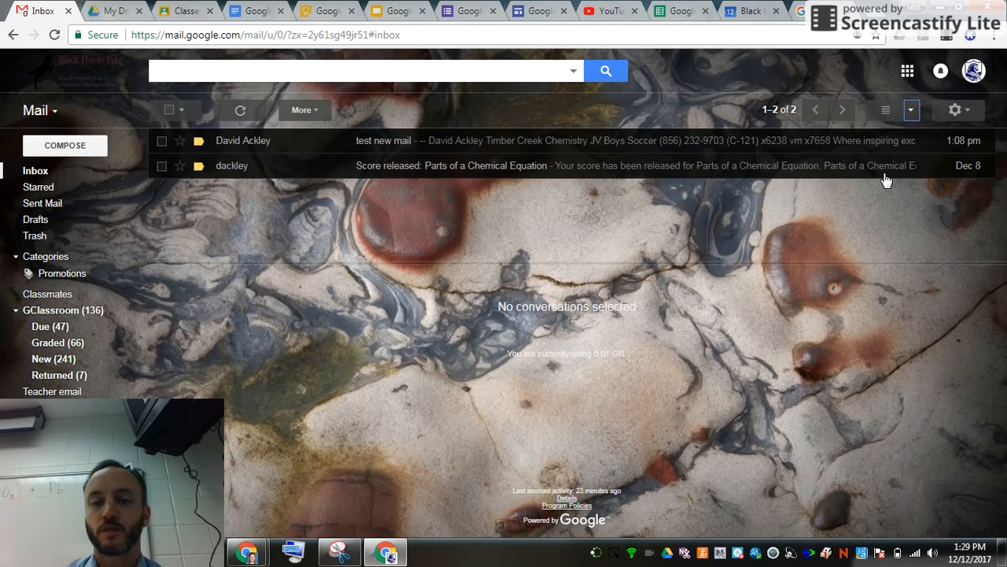
Change the preview pane layout to Vertical Split and view the "test new mail" and "Score released: Parts of a Chemical Equation" messages in it
{"action": "left_click", "coordinate": [911, 111]}
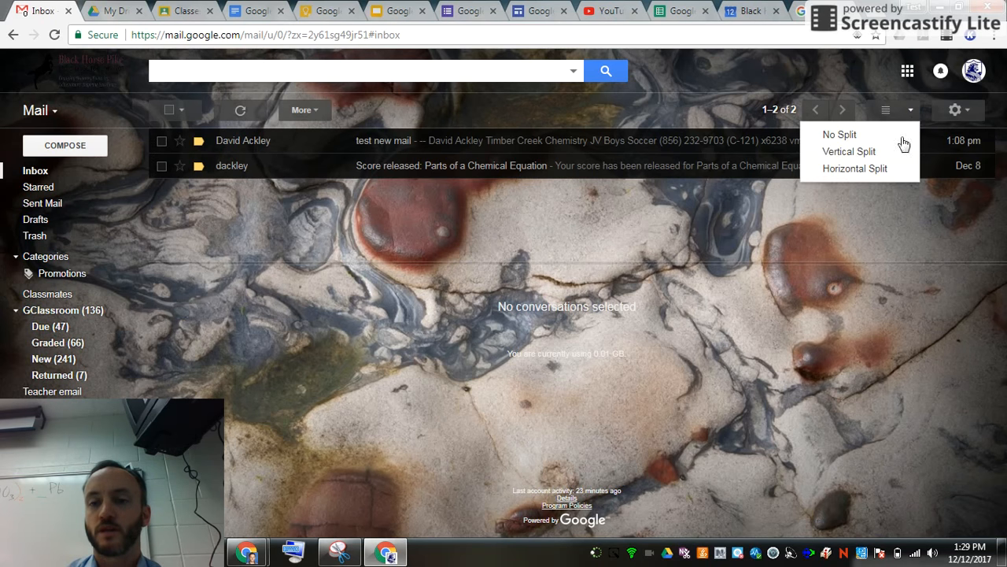
{"action": "left_click", "coordinate": [886, 155]}
{"action": "left_click", "coordinate": [307, 166]}
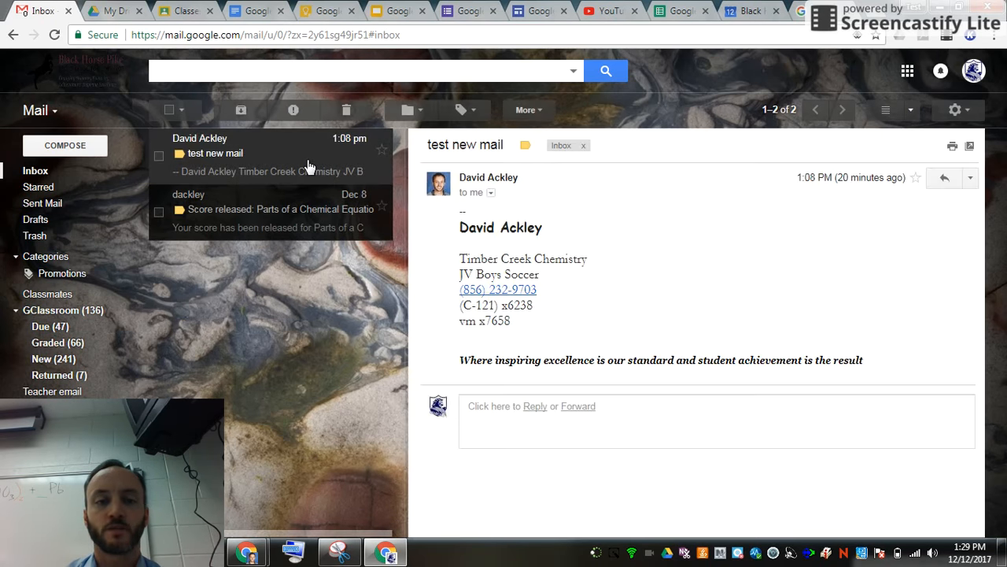
{"action": "left_click", "coordinate": [304, 214]}
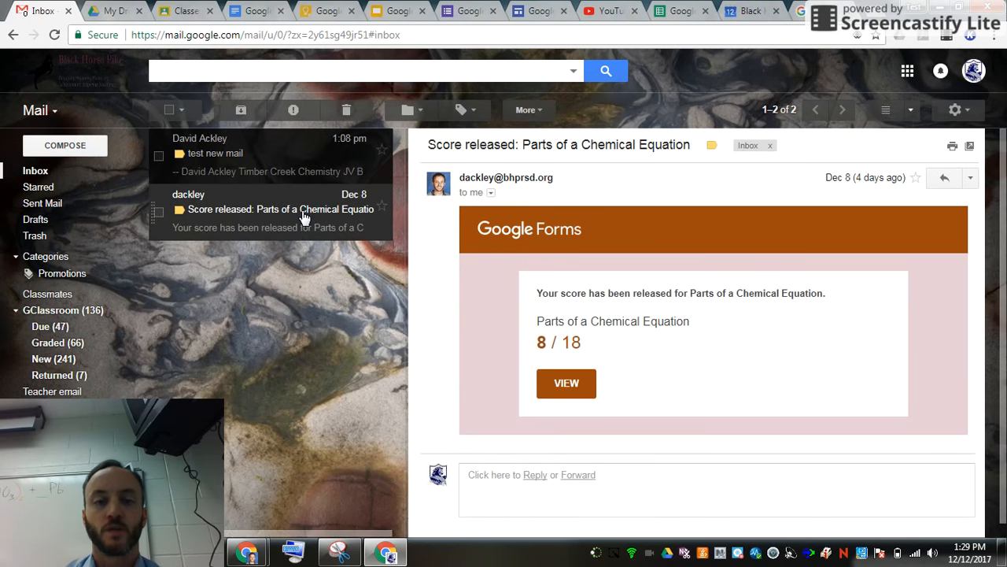